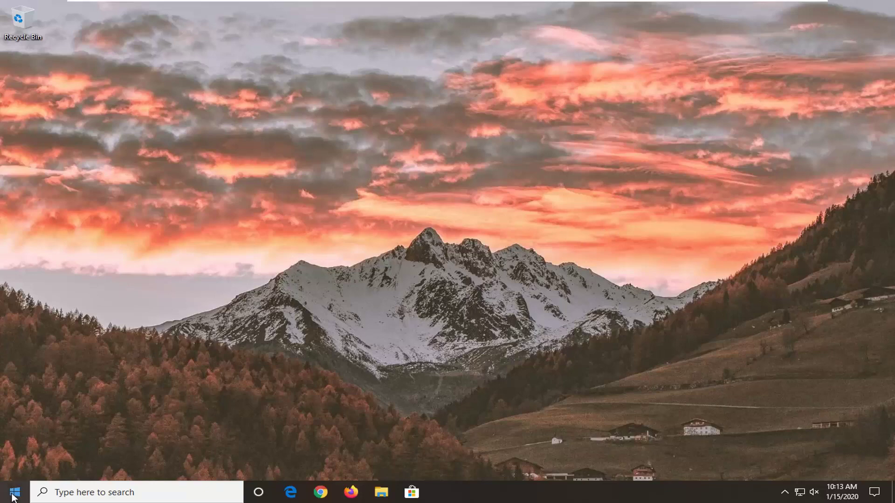
- Launch the Local Group Policy Editor by searching 'edit group policy' from the Start menu
left_click(13, 497)
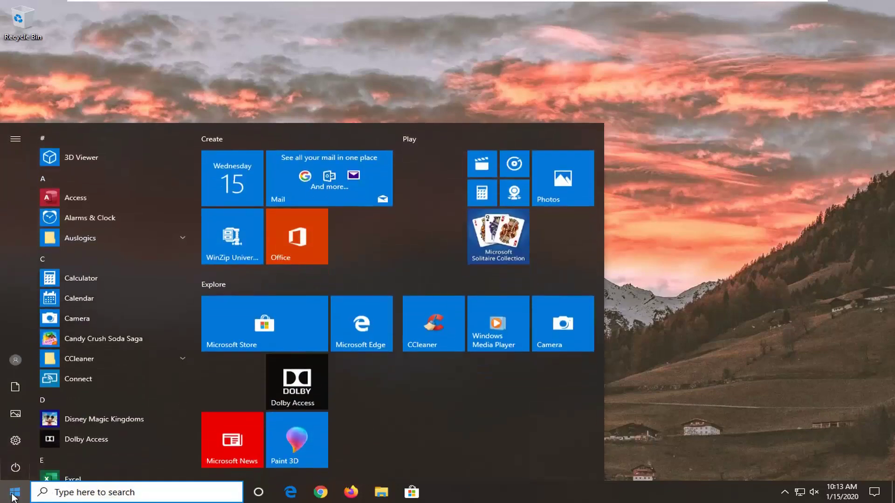
type("edit group")
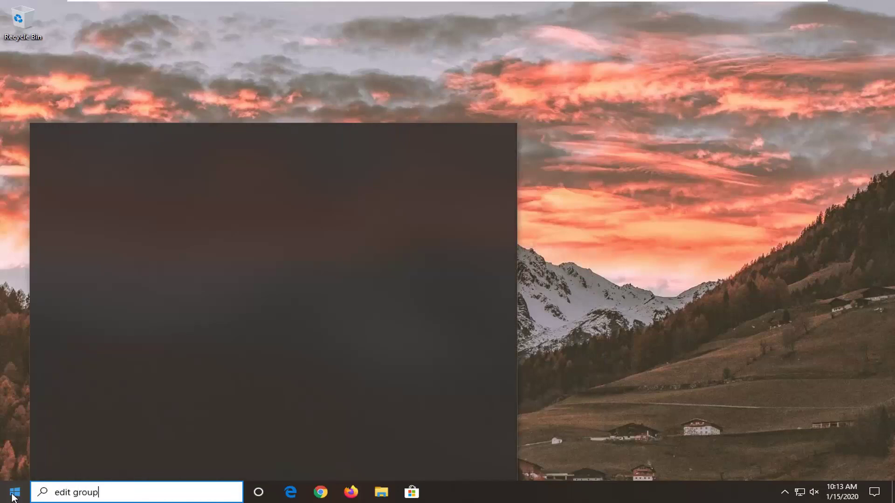
type(" policy")
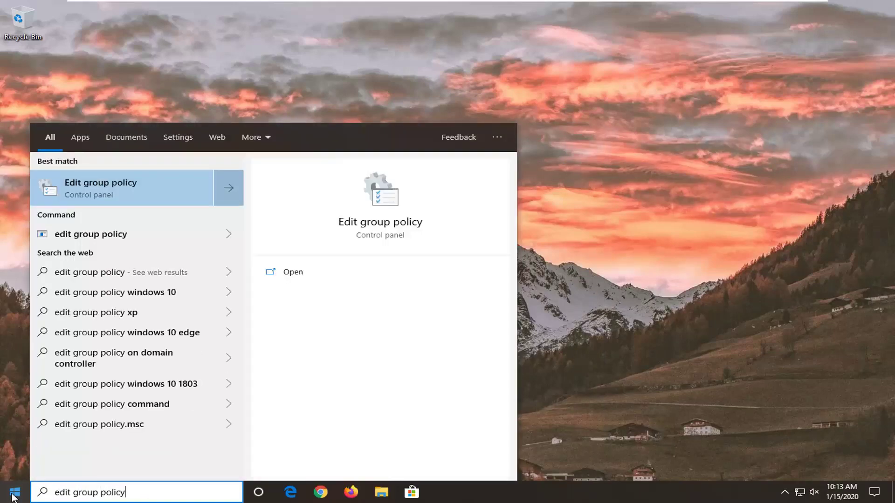
left_click(100, 186)
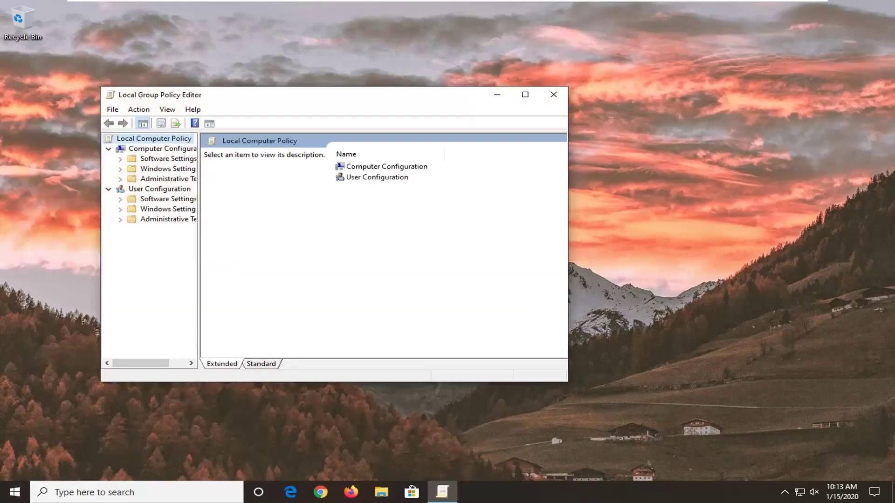
- Enlarge the policy editor window and expand Computer Configuration > Administrative Templates
left_click_drag(315, 98, 350, 62)
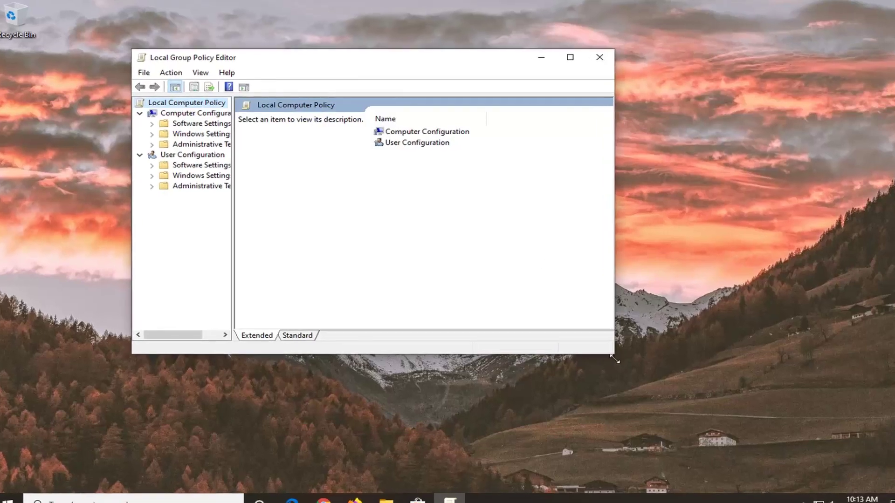
left_click_drag(602, 345, 678, 364)
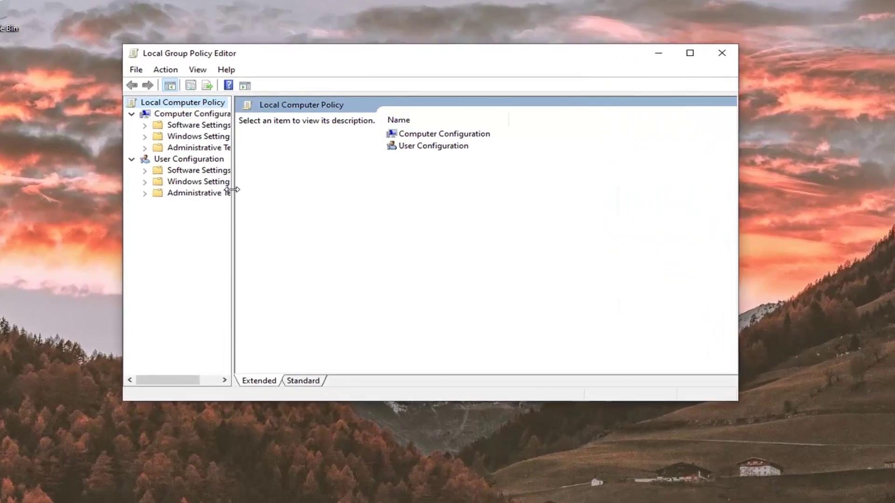
left_click_drag(232, 190, 318, 191)
left_click(224, 114)
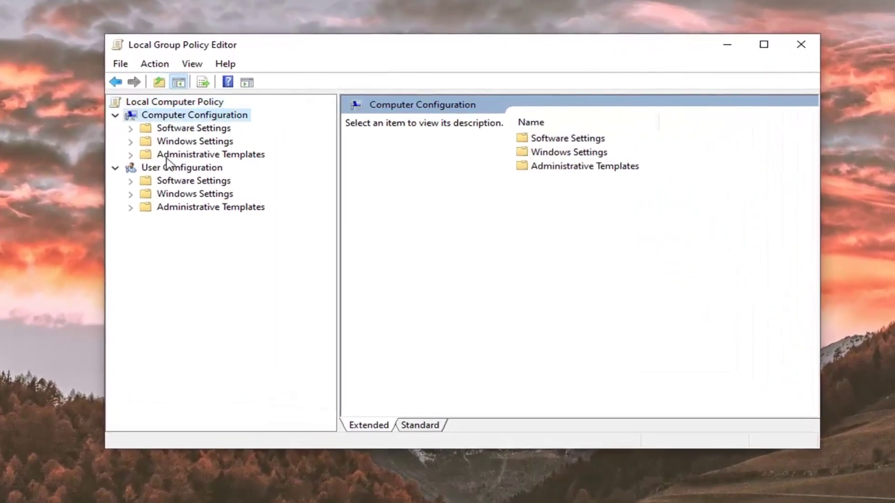
left_click(167, 158)
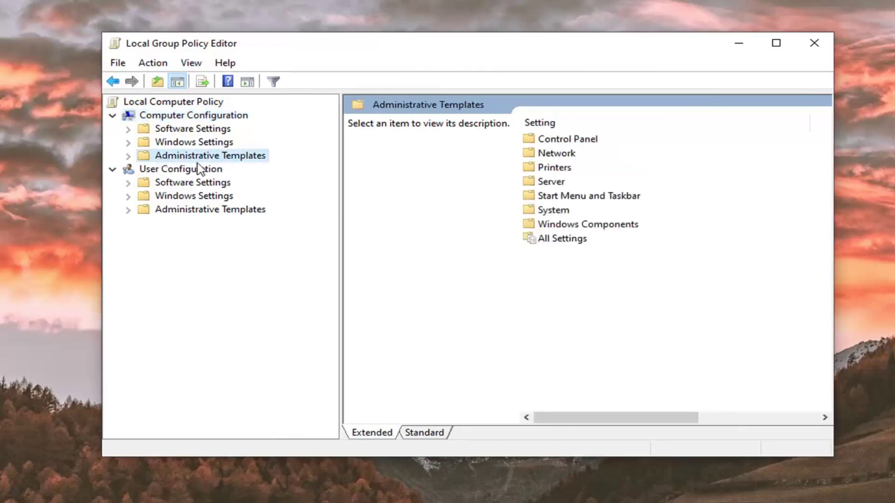
left_click(175, 116)
left_click(173, 157)
key("BackSpace")
left_click(174, 158)
double_click(176, 158)
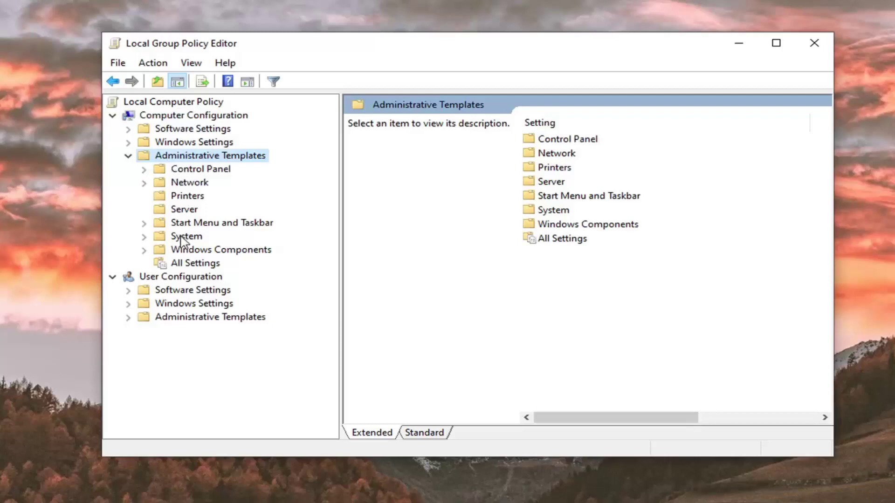
- Expand Windows Components and select its Windows Update folder
double_click(188, 251)
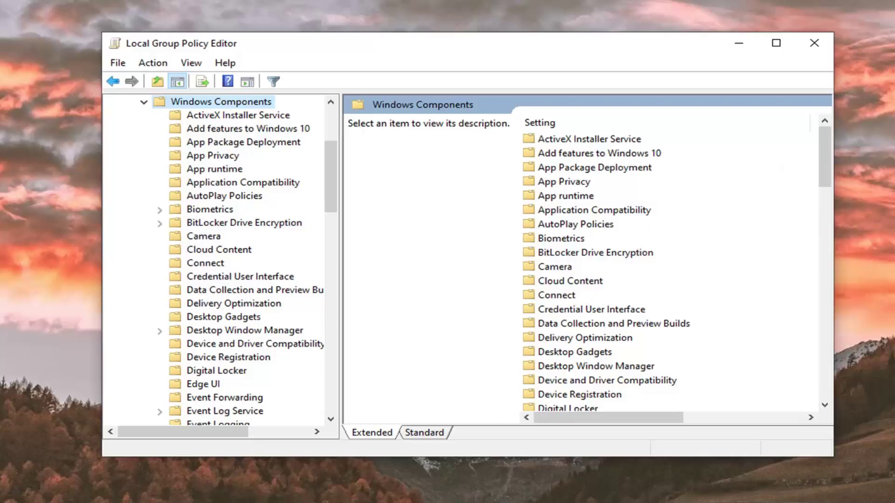
scroll(240, 310, "down", 9)
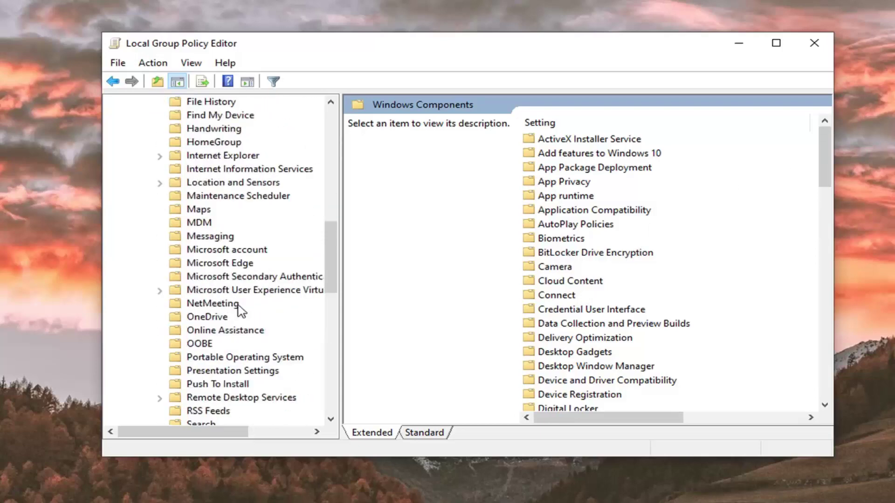
scroll(240, 310, "down", 11)
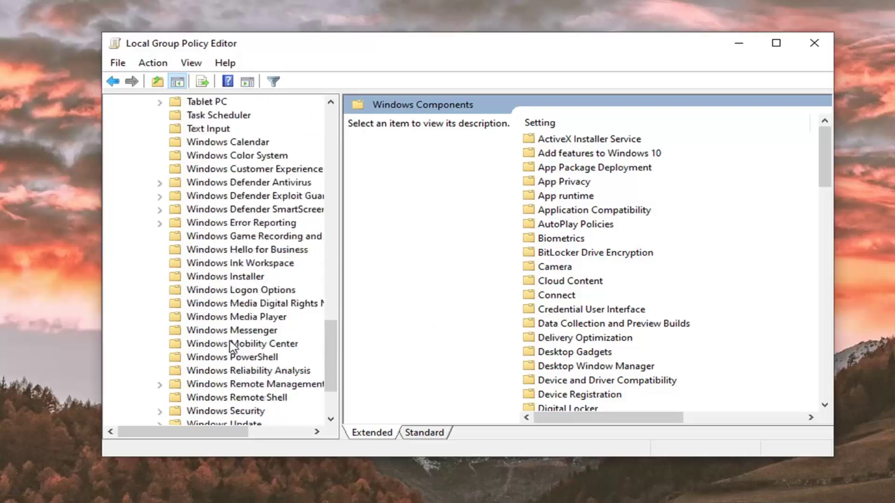
scroll(231, 348, "down", 1)
left_click(233, 385)
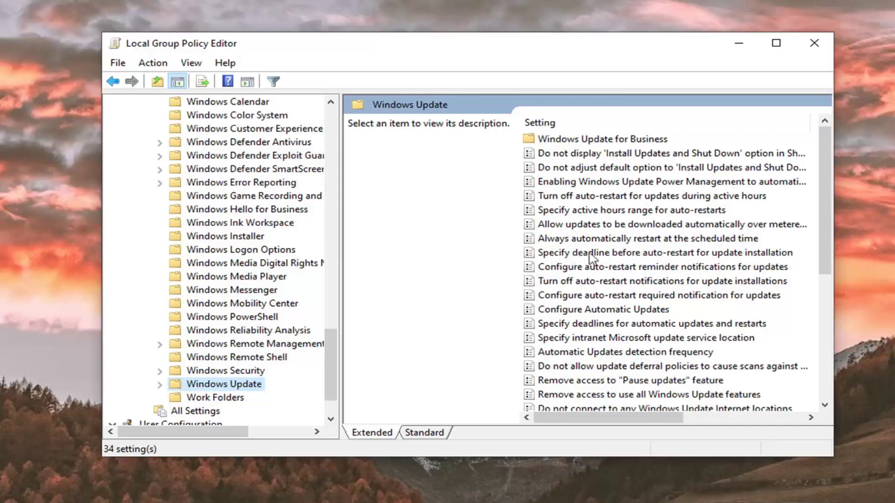
- Enable 'Specify deadline before auto-restart for update installation' with 30 days for quality and feature updates
double_click(739, 256)
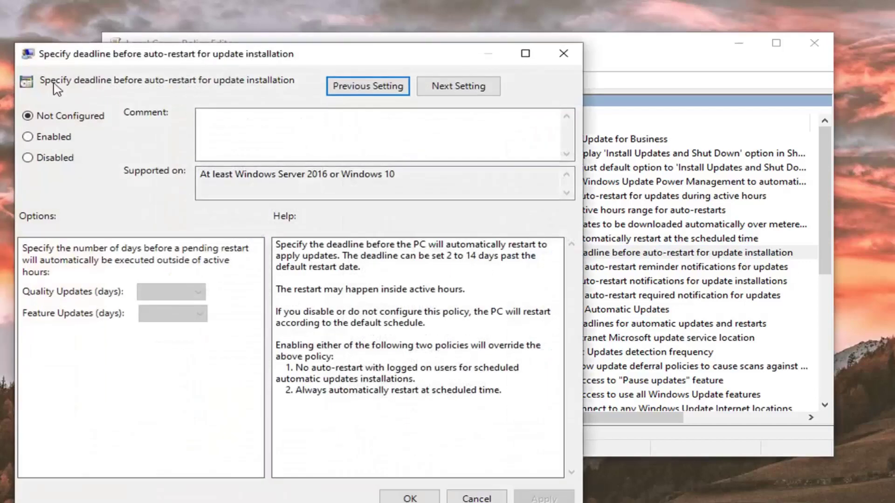
left_click(37, 140)
left_click_drag(247, 69, 409, 32)
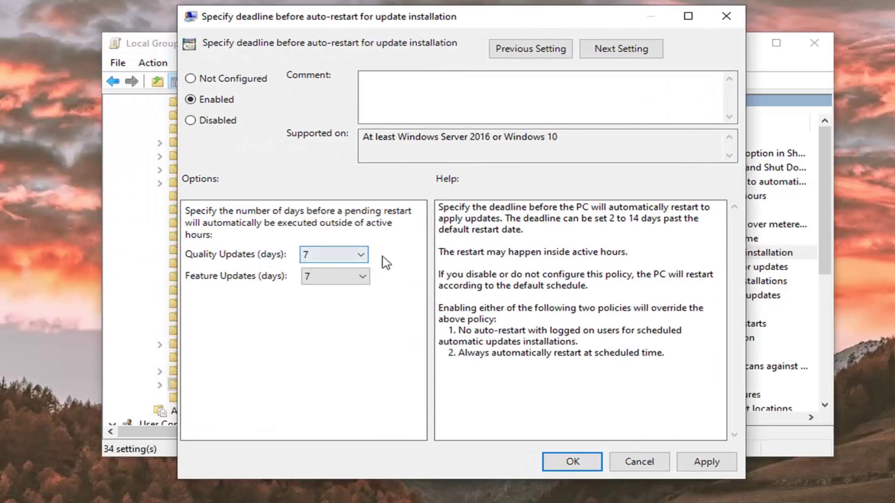
left_click(361, 256)
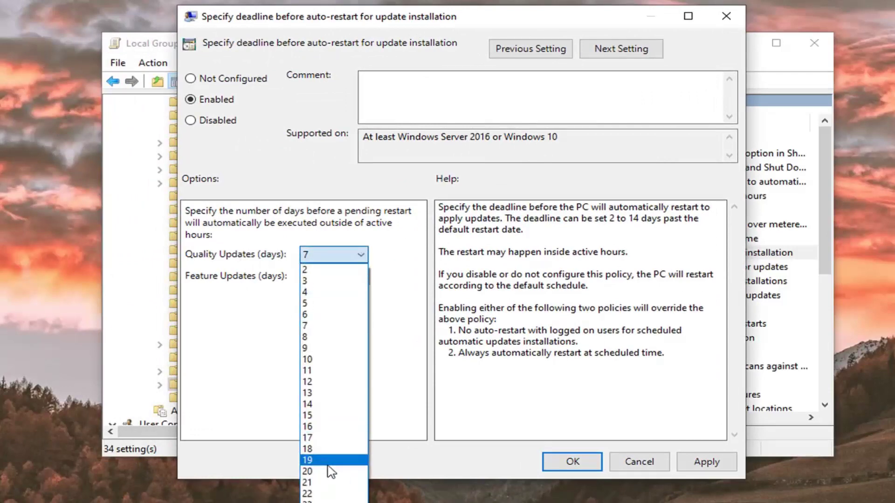
left_click(334, 501)
left_click(342, 276)
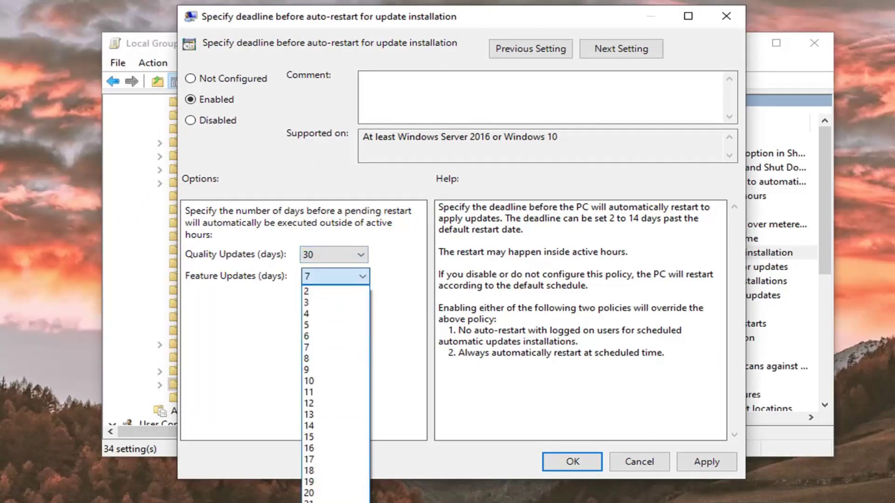
left_click(334, 501)
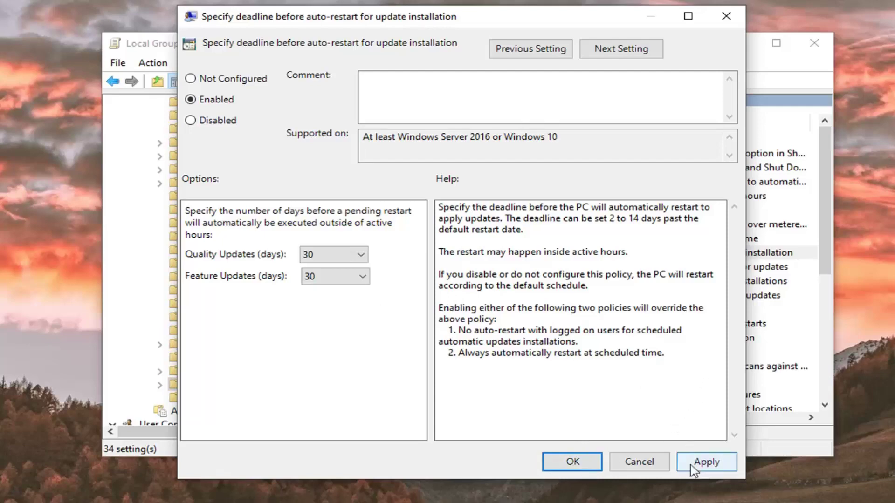
left_click(638, 464)
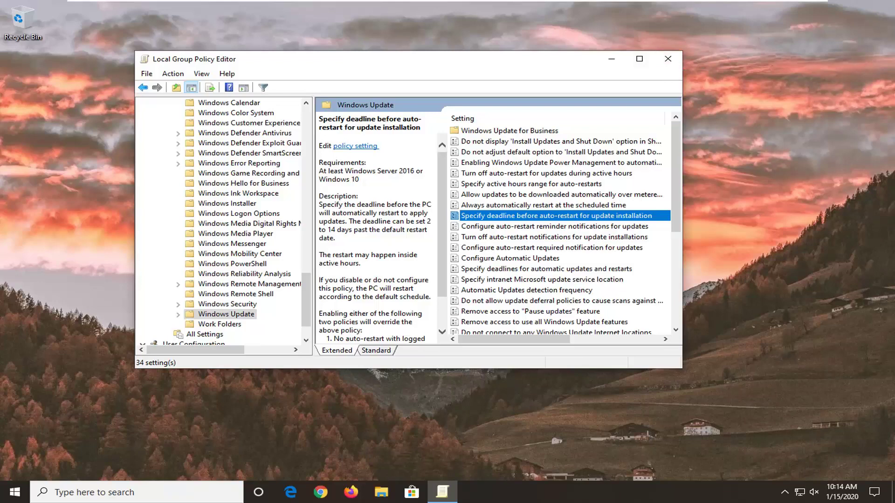
- Close the Local Group Policy Editor window
left_click(669, 57)
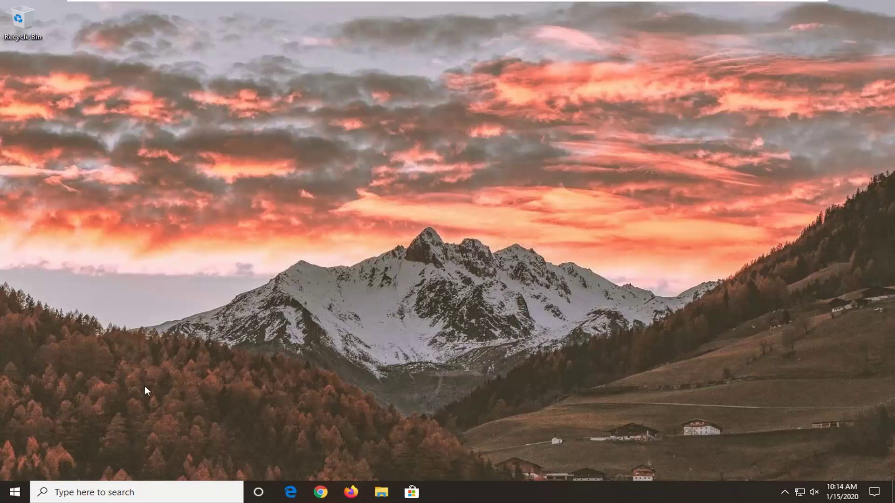
- Search 'regedit' and run Registry Editor as administrator, approving the UAC prompt
left_click(7, 501)
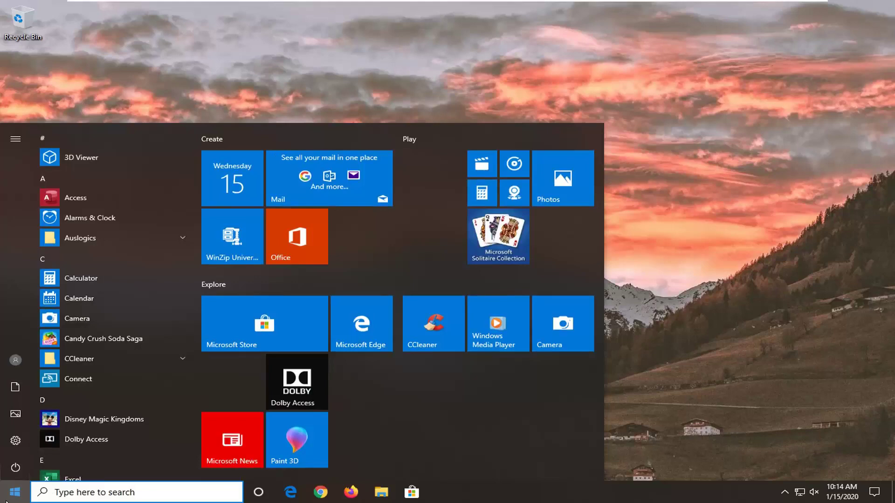
type("regedit")
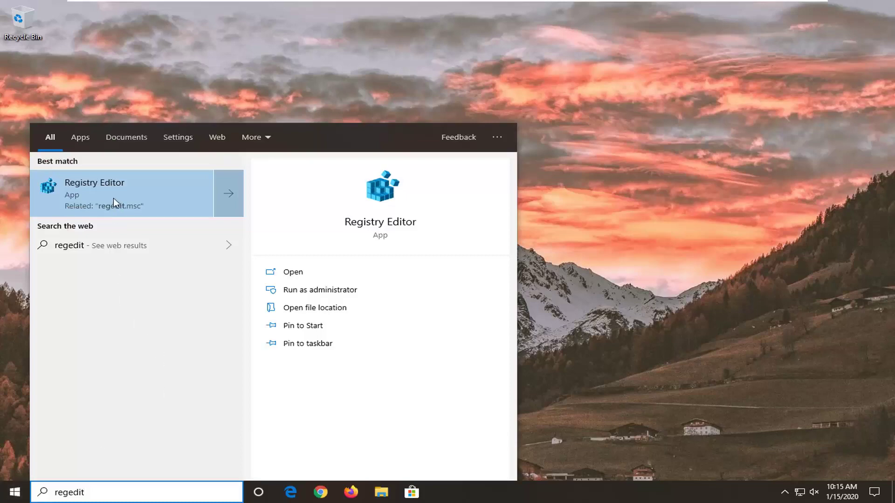
right_click(98, 196)
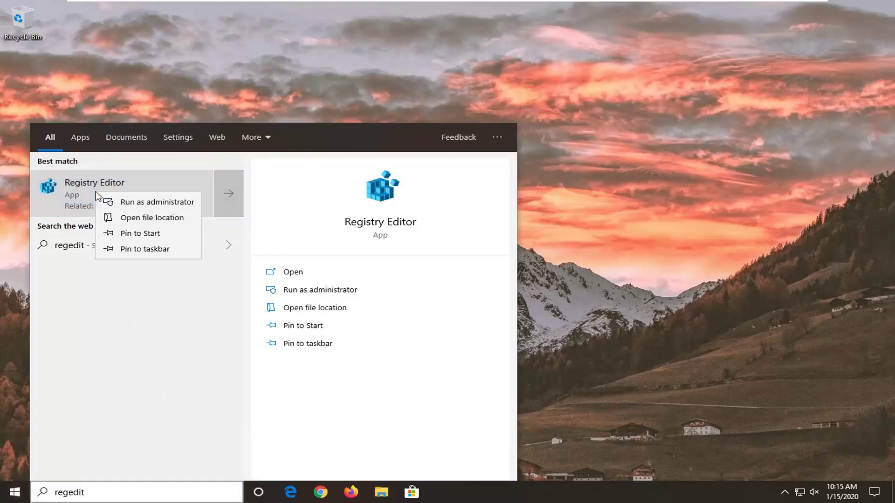
left_click(134, 199)
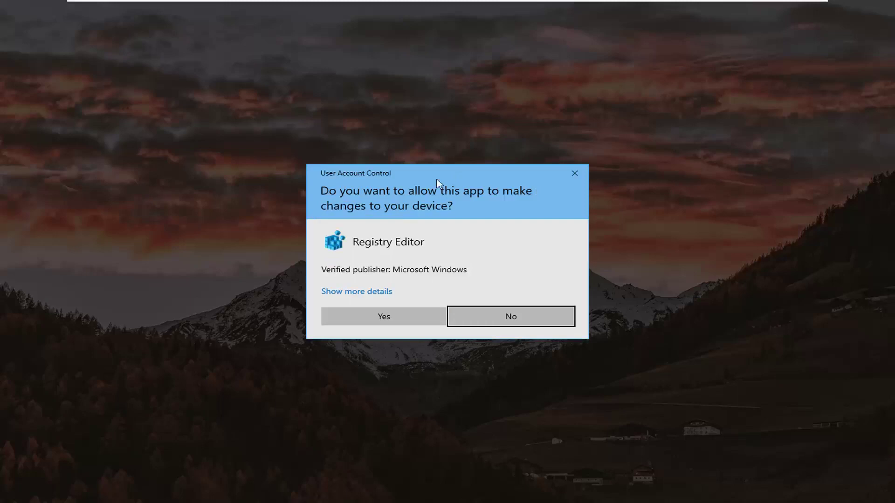
left_click(375, 317)
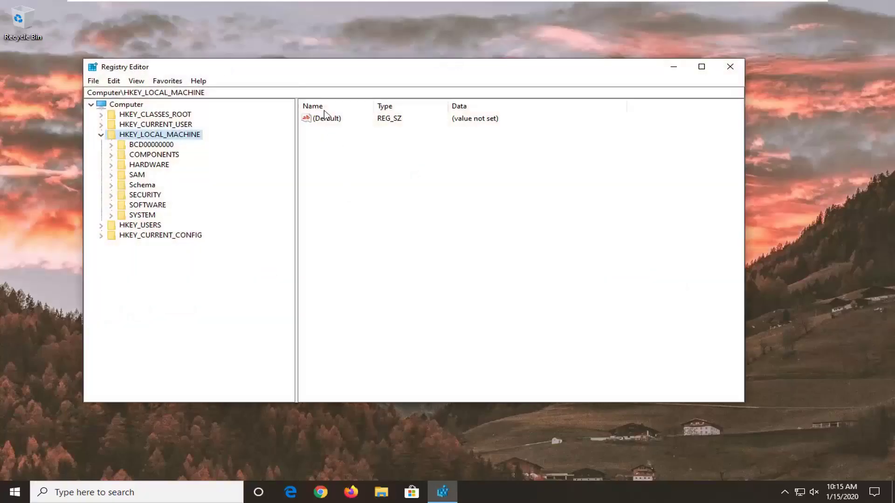
left_click(101, 134)
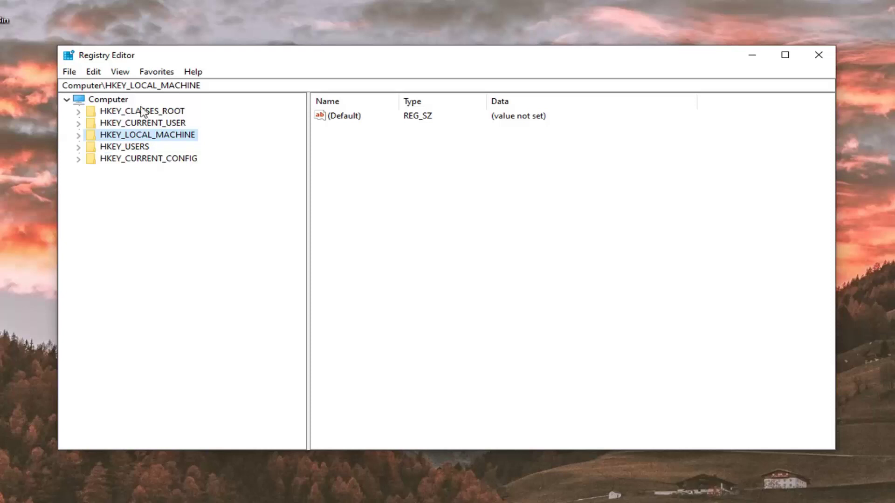
left_click(112, 100)
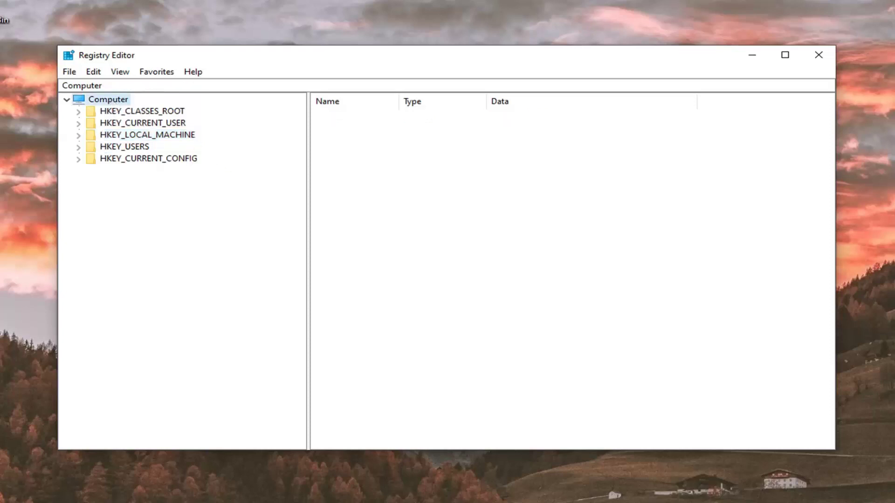
left_click(69, 72)
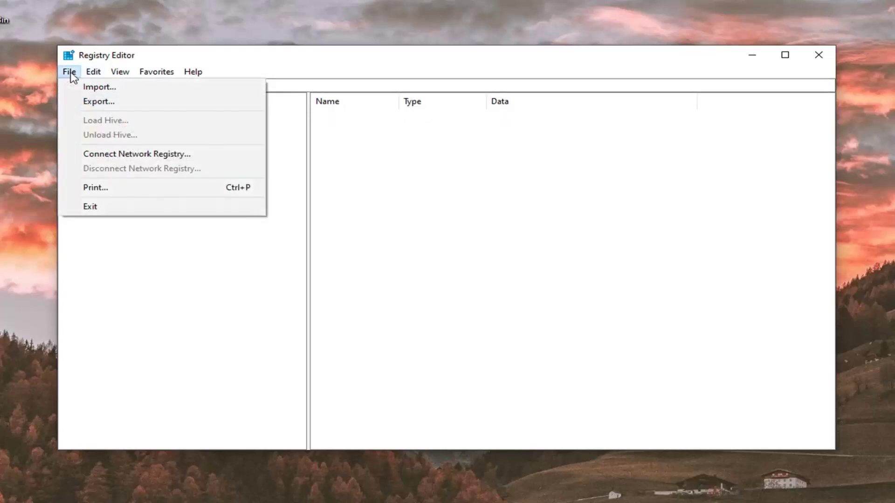
left_click(89, 101)
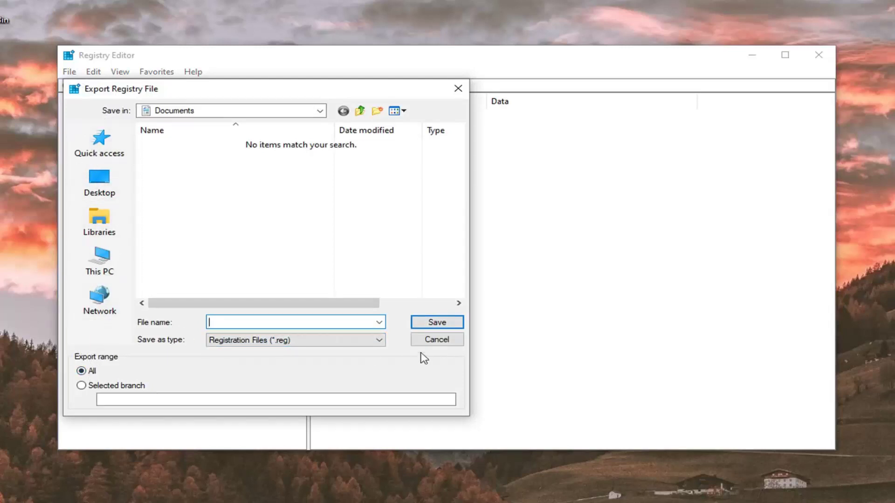
left_click(434, 339)
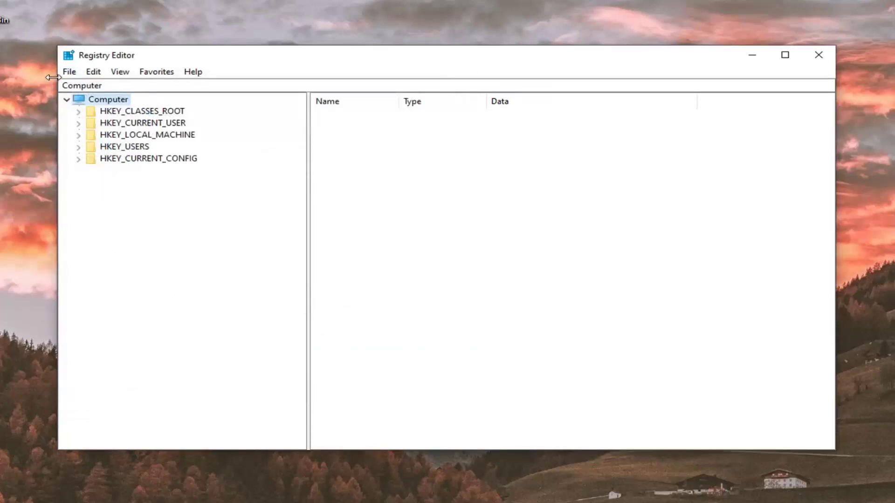
left_click(70, 72)
left_click(91, 90)
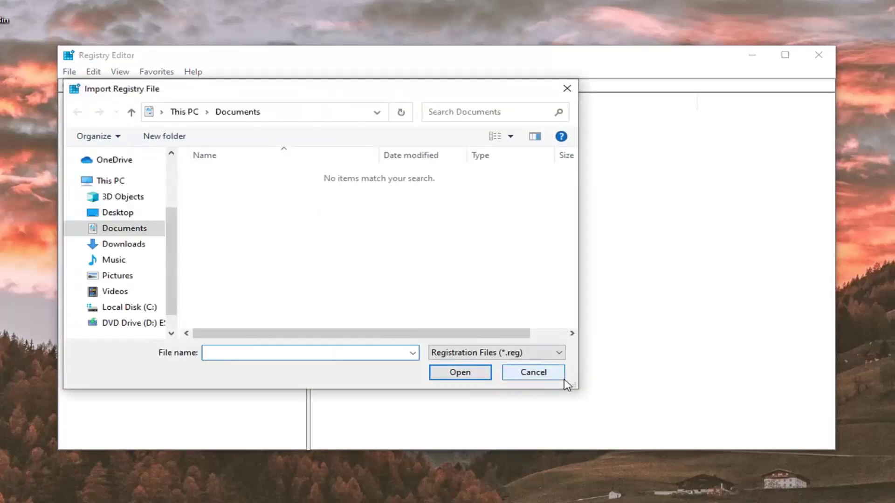
left_click(541, 376)
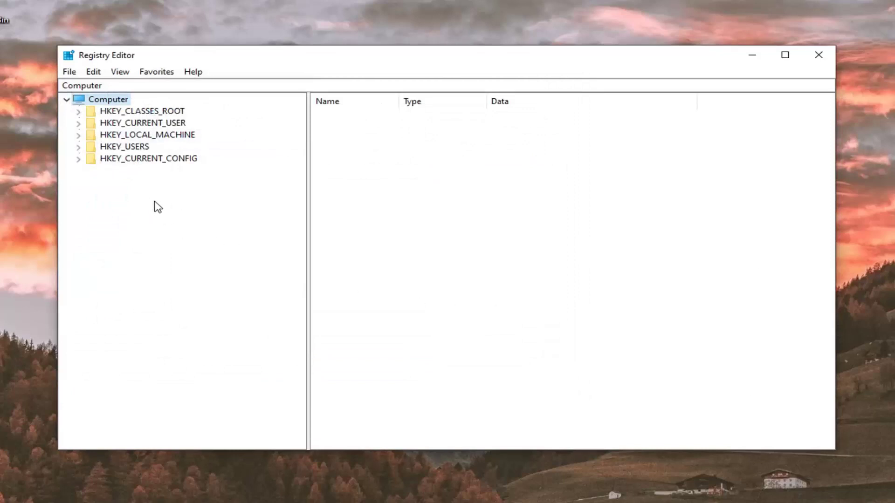
- Expand HKEY_LOCAL_MACHINE > SOFTWARE > Policies in the registry tree
left_click(135, 136)
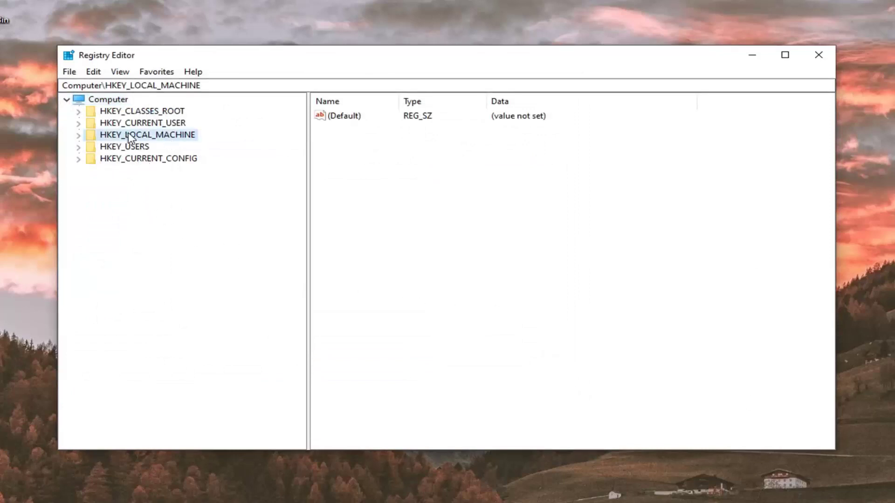
double_click(132, 136)
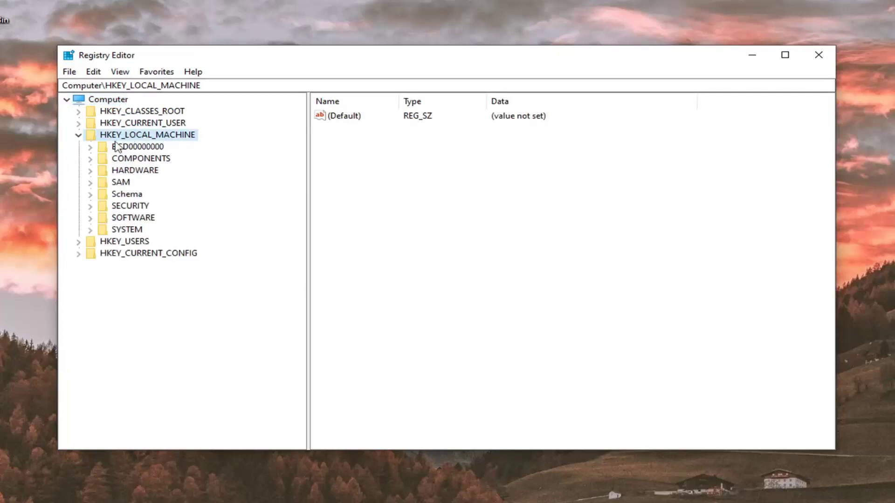
left_click(133, 219)
double_click(146, 222)
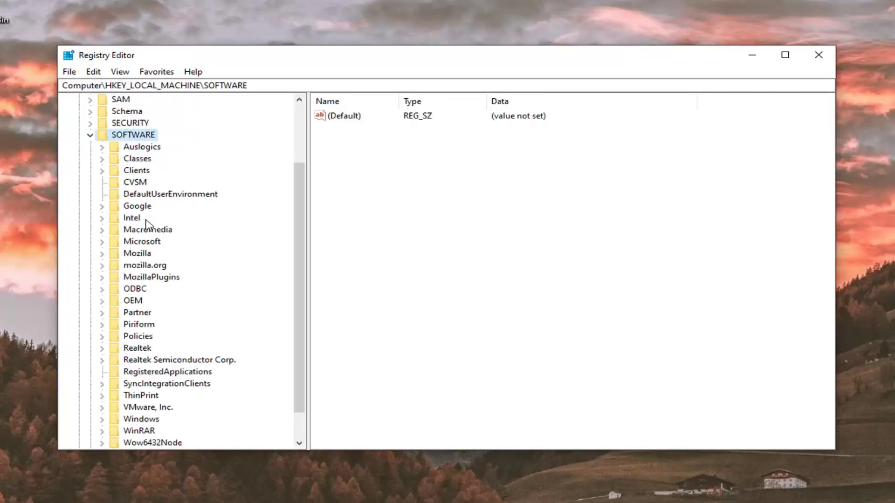
scroll(148, 219, "down", 1)
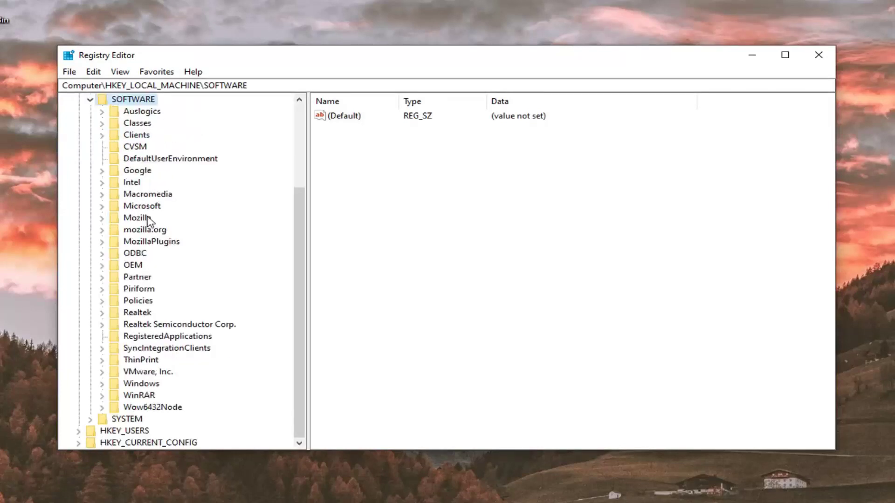
left_click(135, 303)
double_click(137, 303)
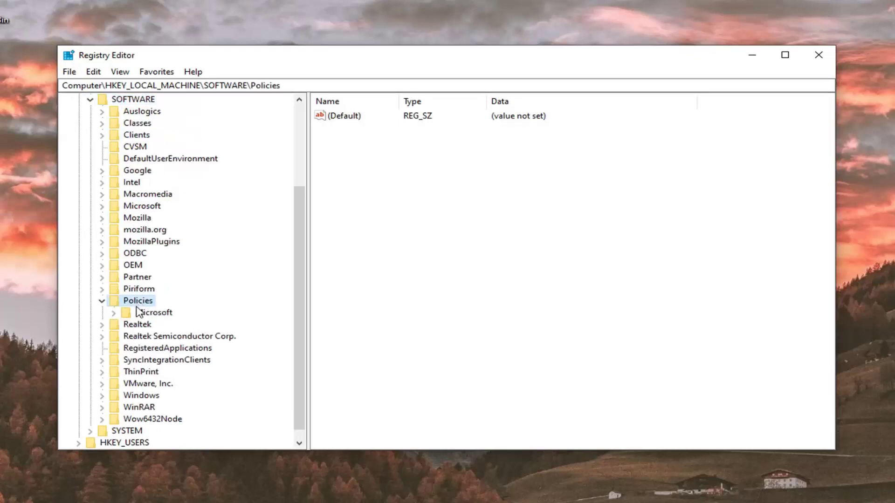
- Expand Microsoft > Windows under Policies and select the WindowsUpdate key
left_click(155, 315)
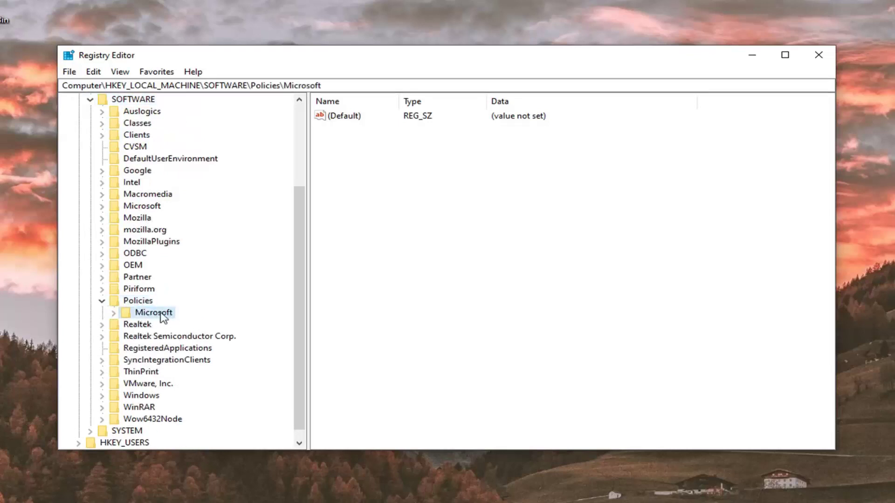
double_click(161, 316)
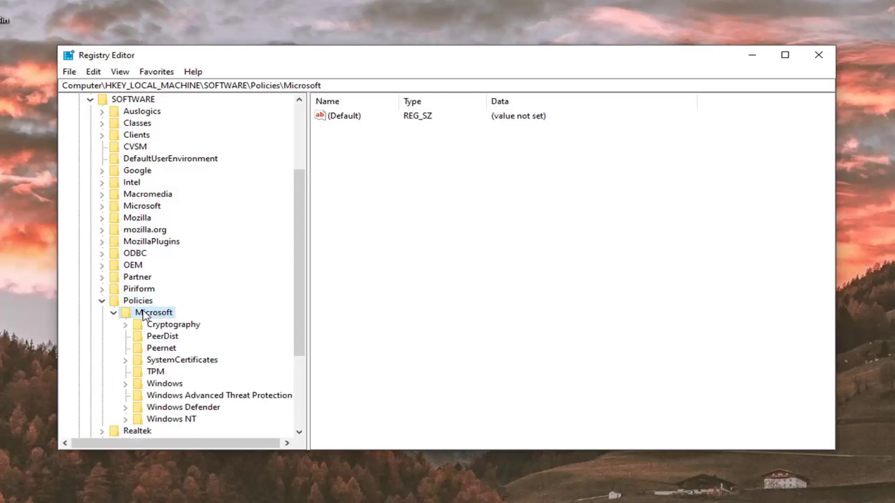
scroll(146, 311, "down", 1)
left_click(157, 352)
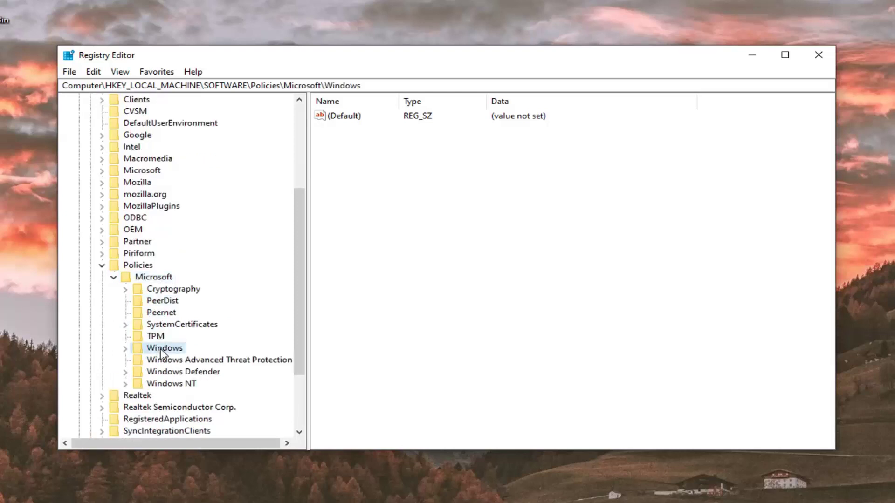
double_click(164, 353)
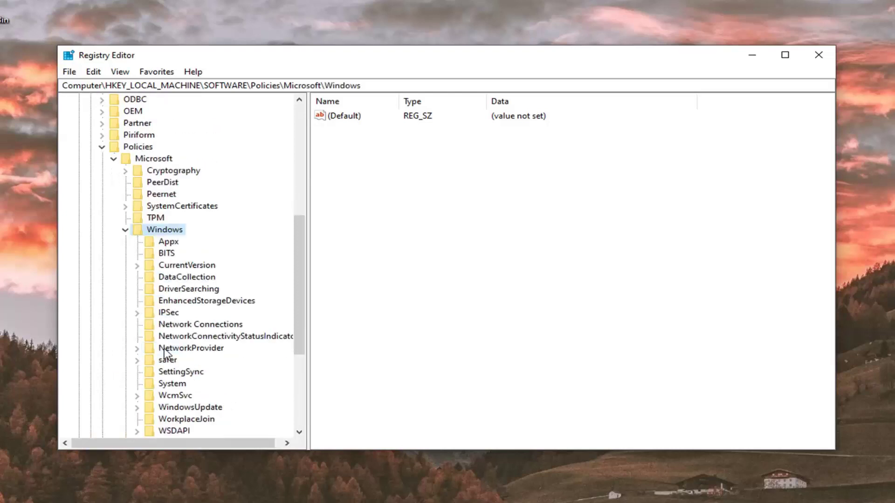
scroll(164, 354, "down", 2)
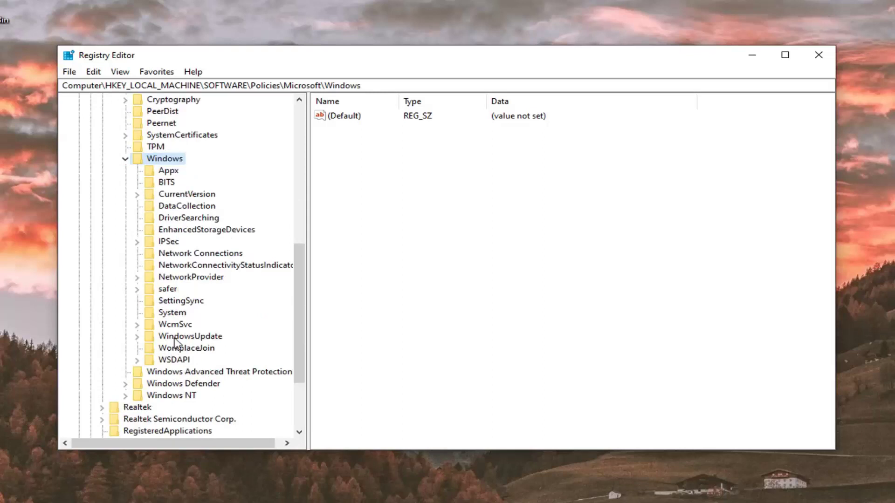
left_click(175, 339)
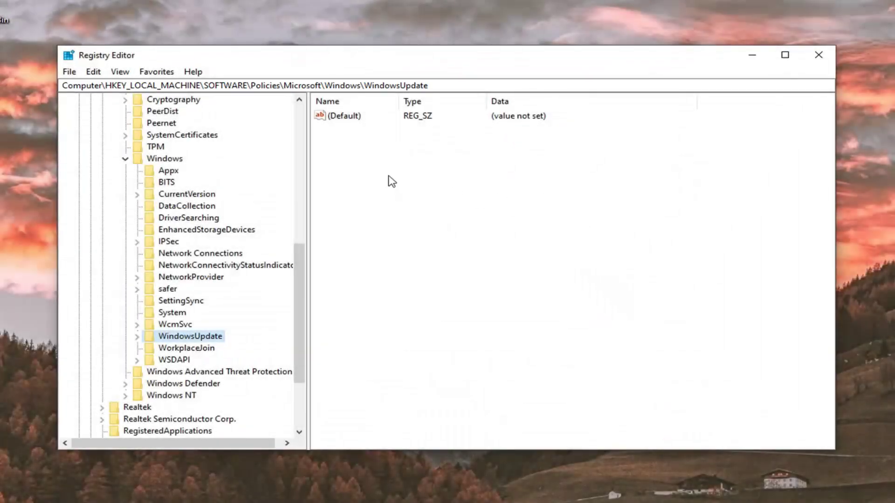
- Create a DWORD (32-bit) value in WindowsUpdate named AutoRestartDeadlinePeriodInDays
right_click(352, 145)
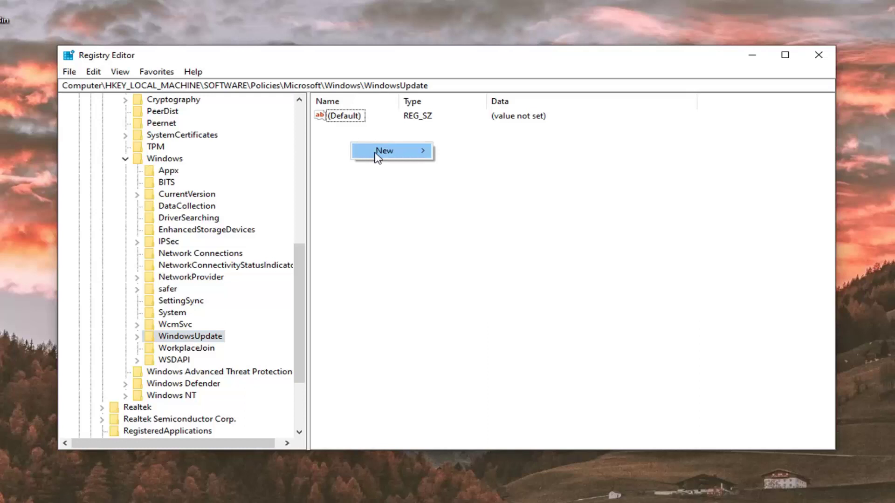
mouse_move(375, 154)
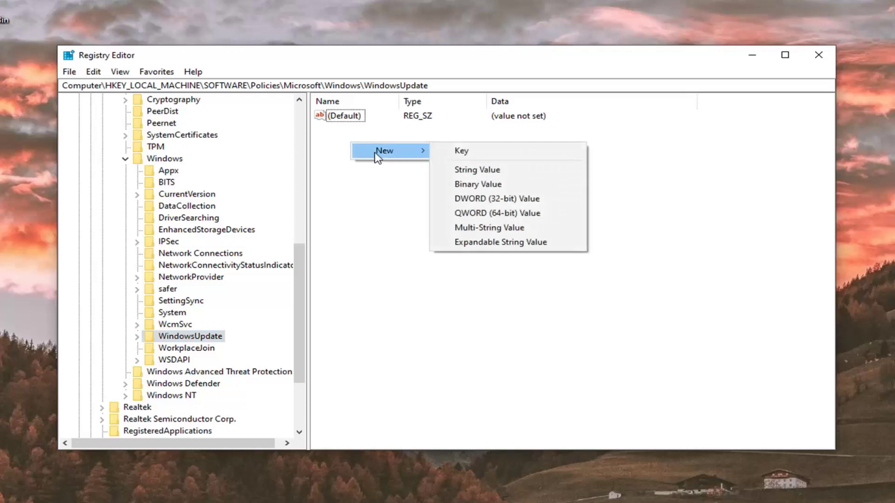
left_click(496, 201)
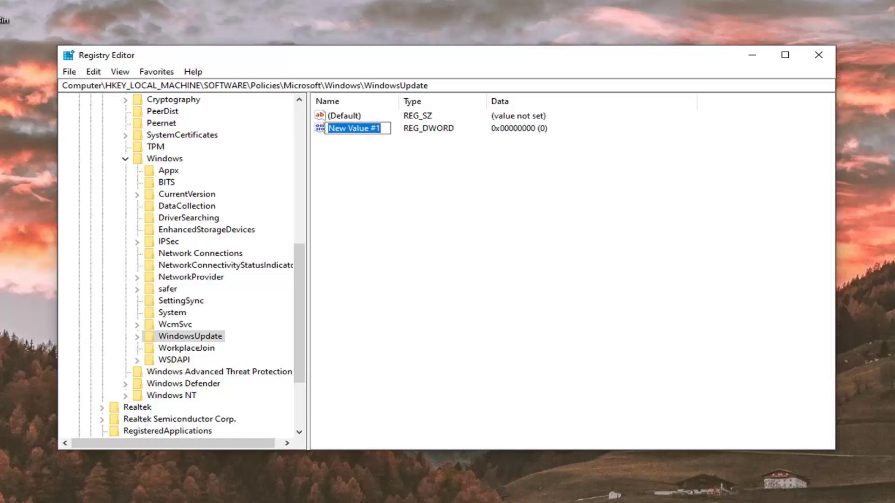
right_click(355, 130)
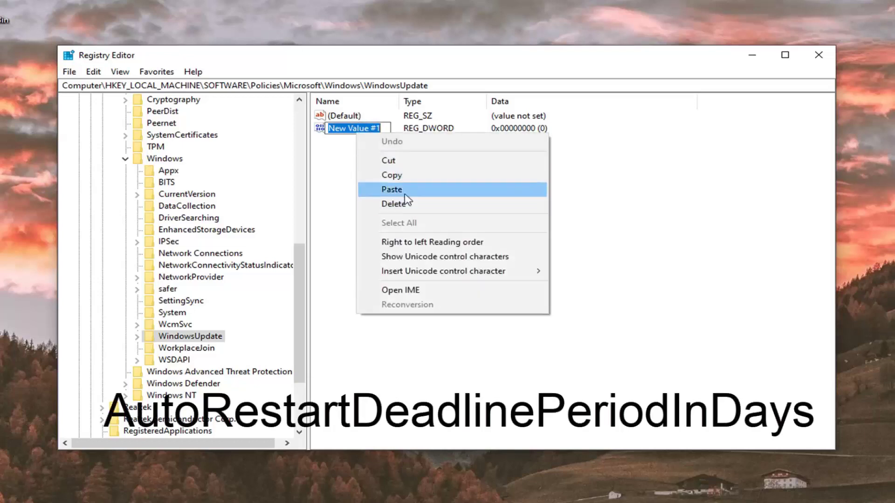
left_click(397, 188)
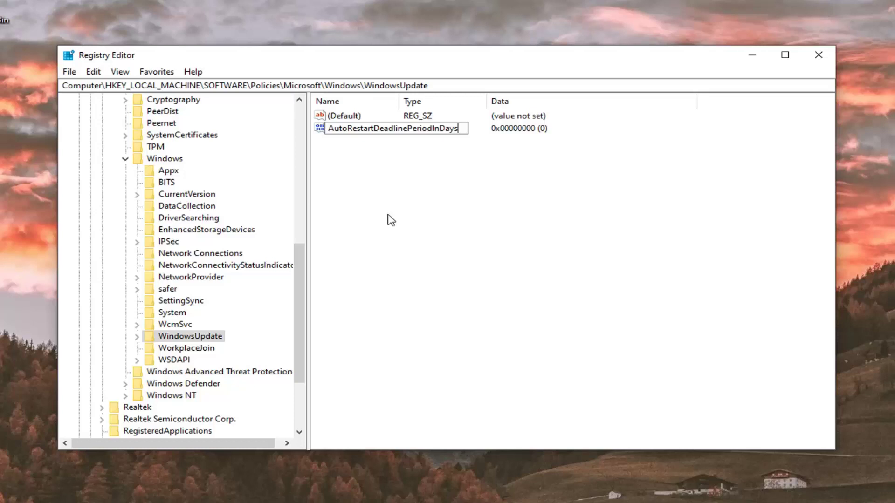
key("Return")
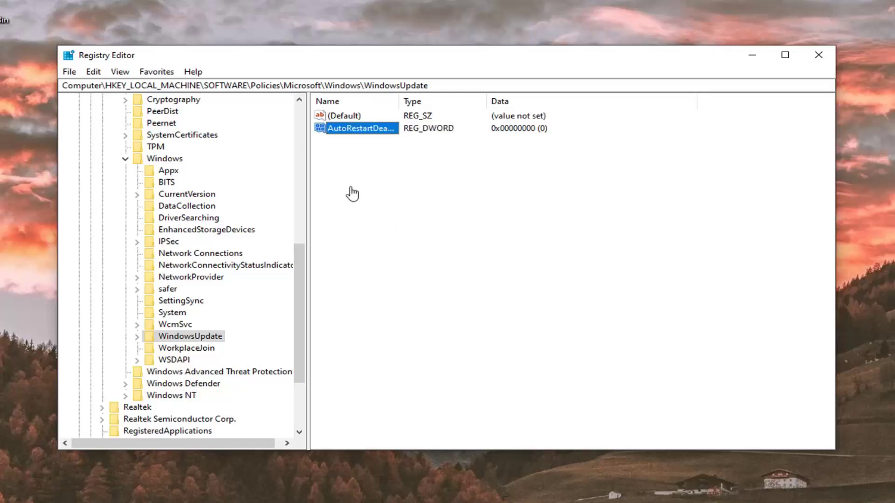
- Widen the Name column so full value names are visible
left_click_drag(399, 102, 467, 105)
right_click(468, 105)
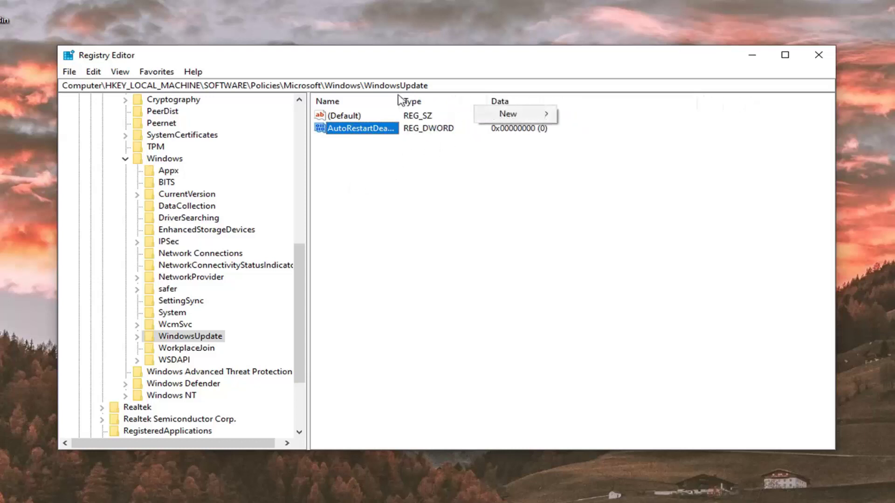
left_click(396, 96)
left_click_drag(399, 100, 484, 104)
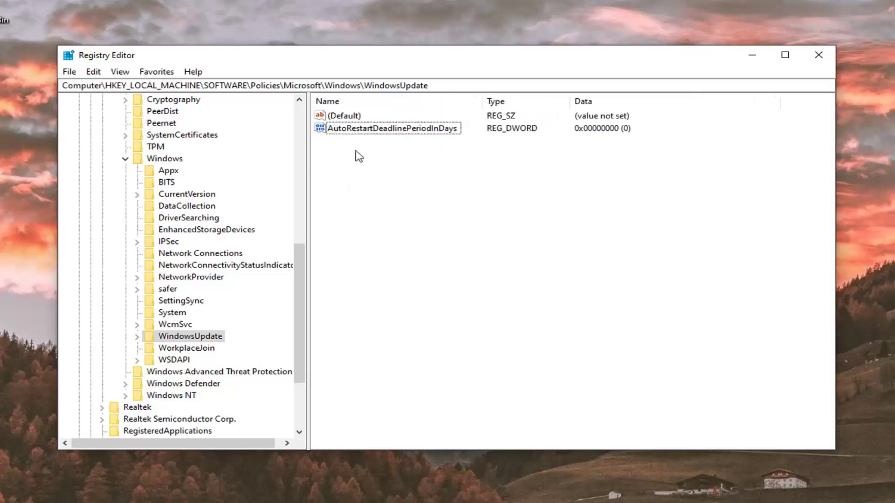
- Create a second DWORD (32-bit) value named AutoRestartDeadlinePeriodInDaysForFeatureUpdates
right_click(379, 163)
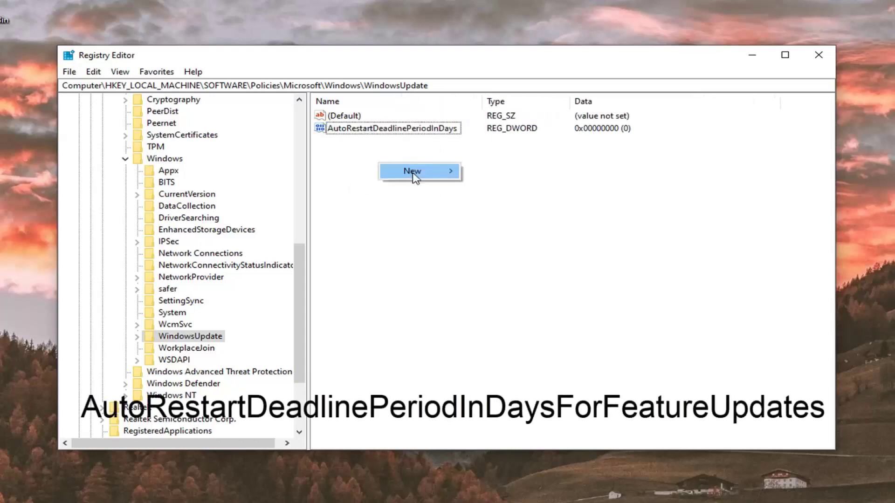
mouse_move(413, 176)
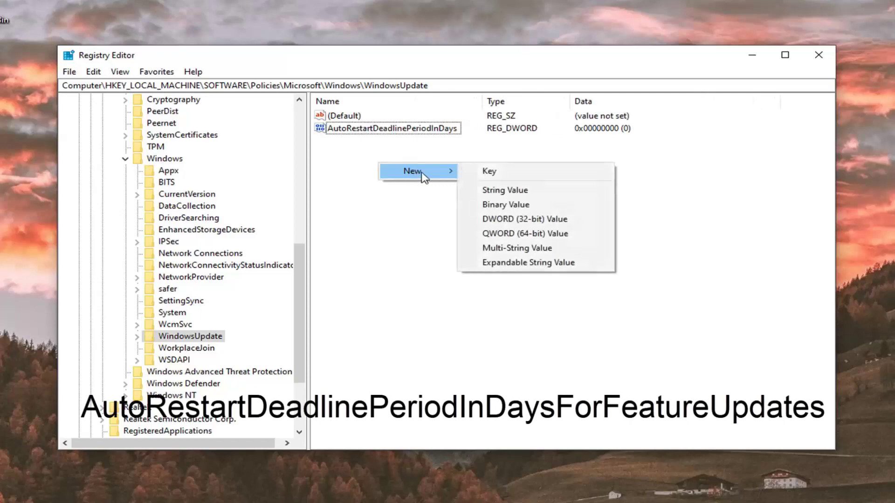
left_click(508, 224)
right_click(369, 143)
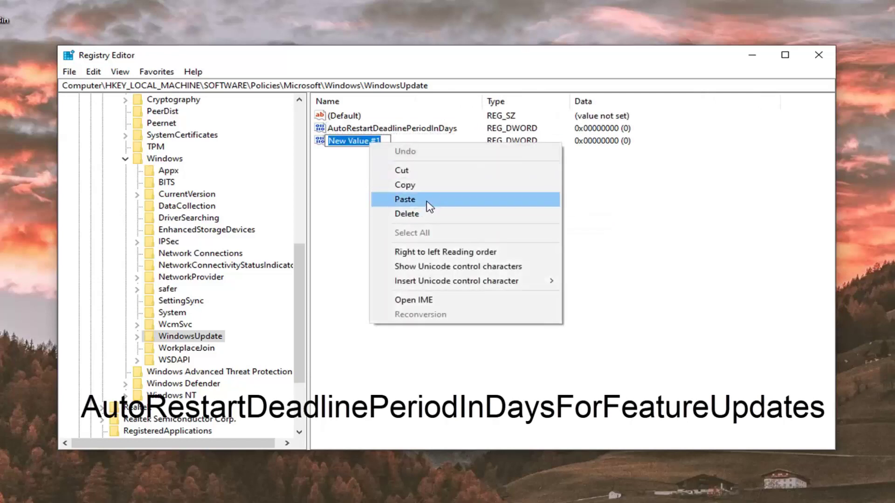
left_click(404, 200)
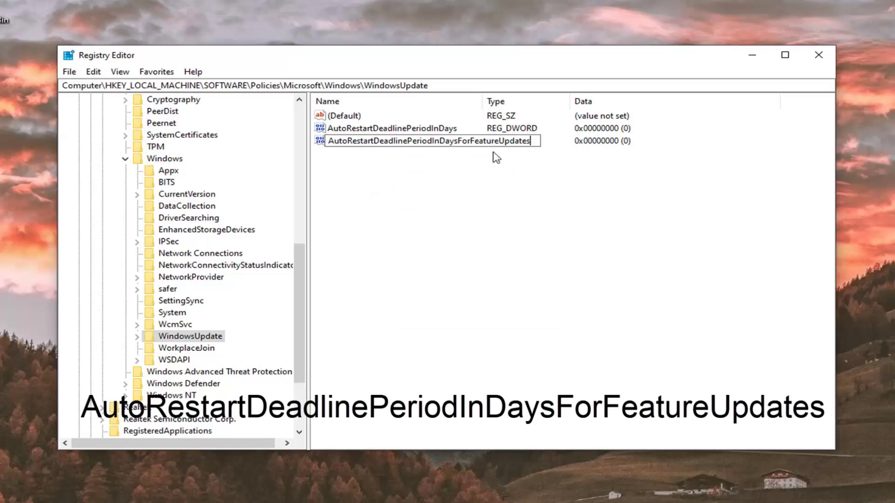
key("Return")
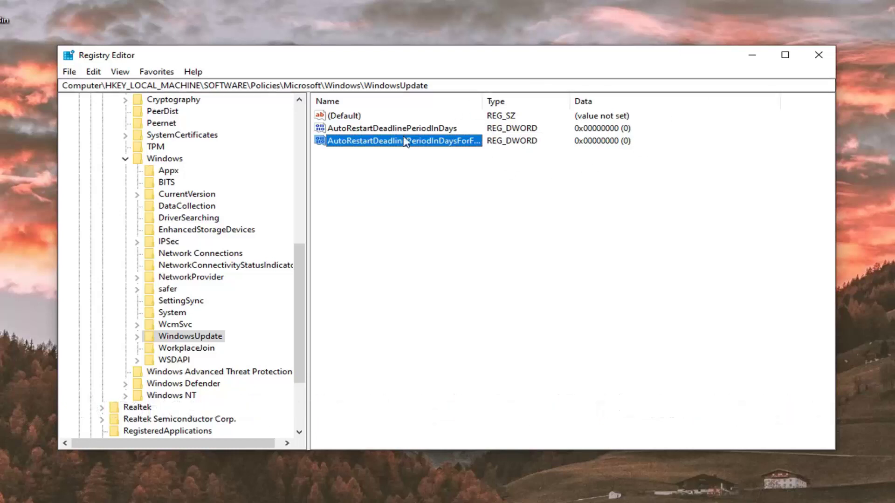
key("Up")
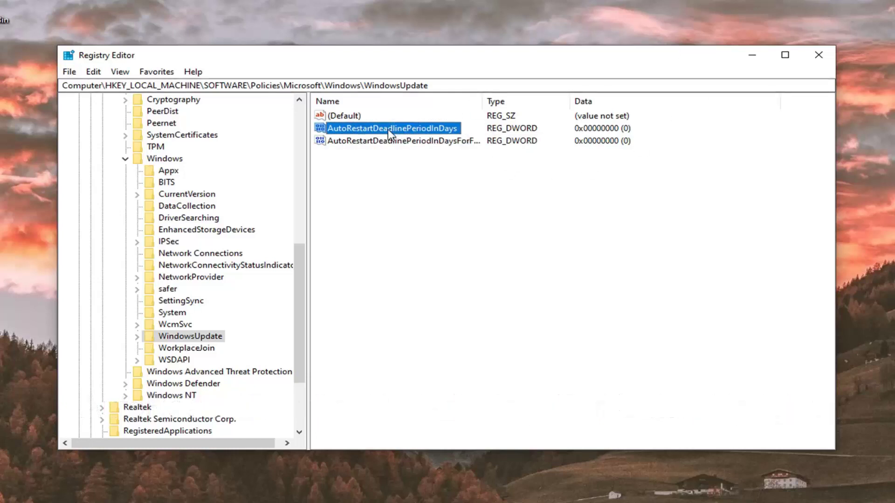
- Change AutoRestartDeadlinePeriodInDays value data to 30 with Decimal base
double_click(390, 128)
left_click(138, 178)
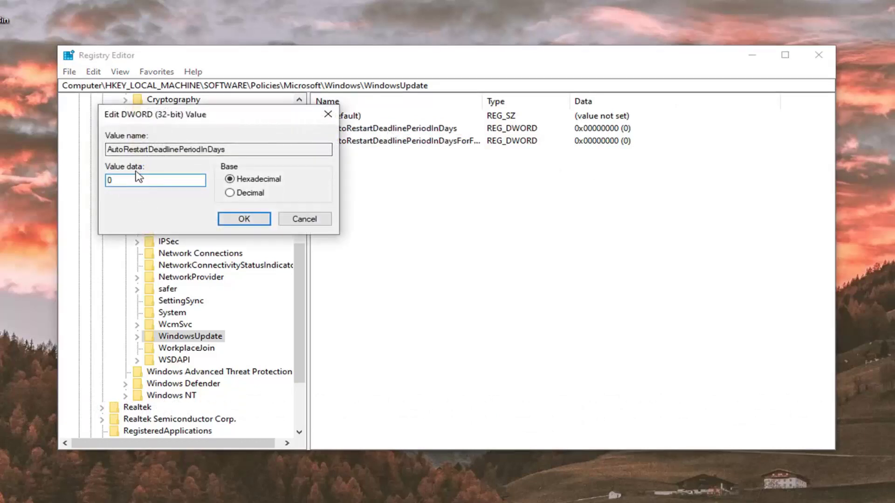
left_click_drag(138, 180, 18, 182)
type("30")
left_click(220, 218)
left_click(230, 193)
key("shift+Tab")
type("3")
type("30")
left_click(243, 219)
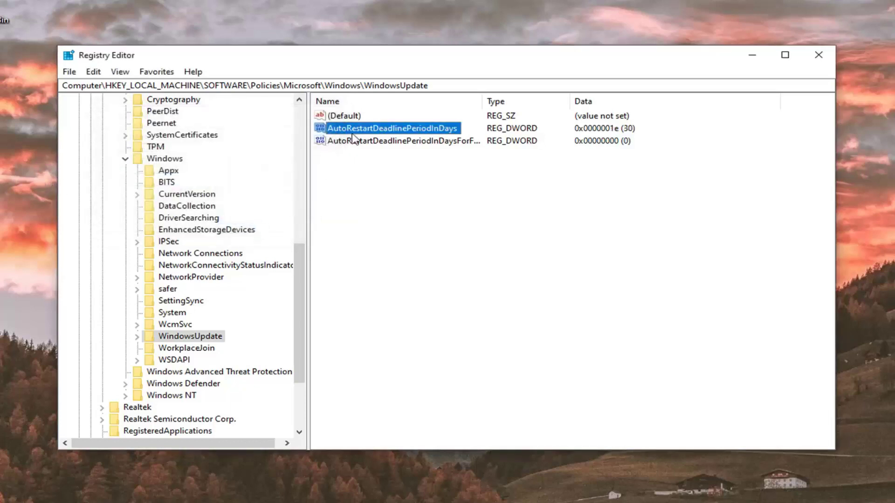
- Give AutoRestartDeadlinePeriodInDaysForFeatureUpdates data 30 in Decimal base
double_click(367, 141)
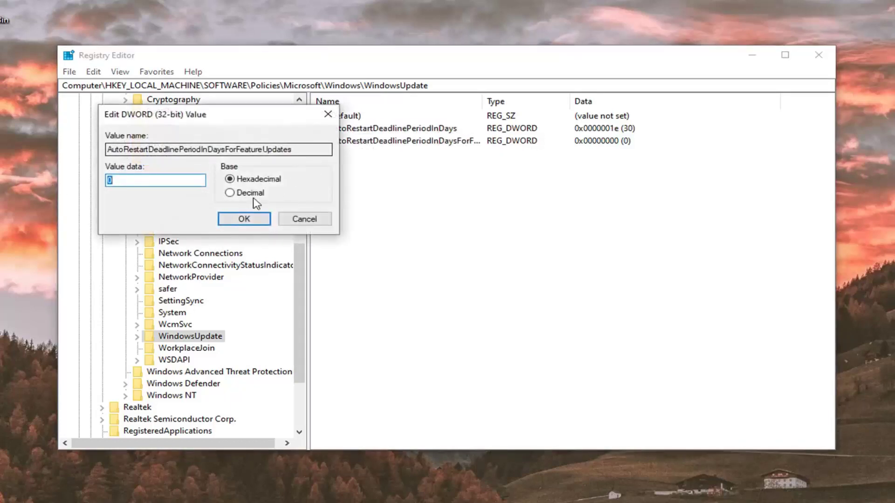
left_click(242, 197)
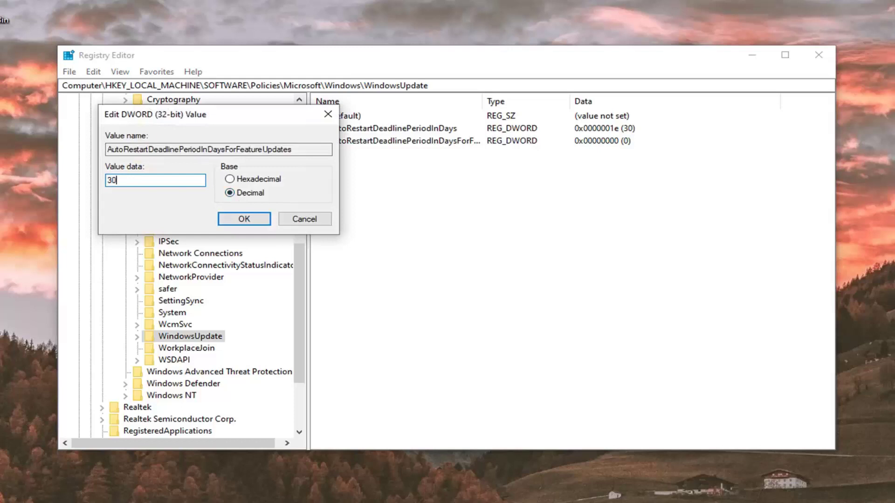
left_click(255, 220)
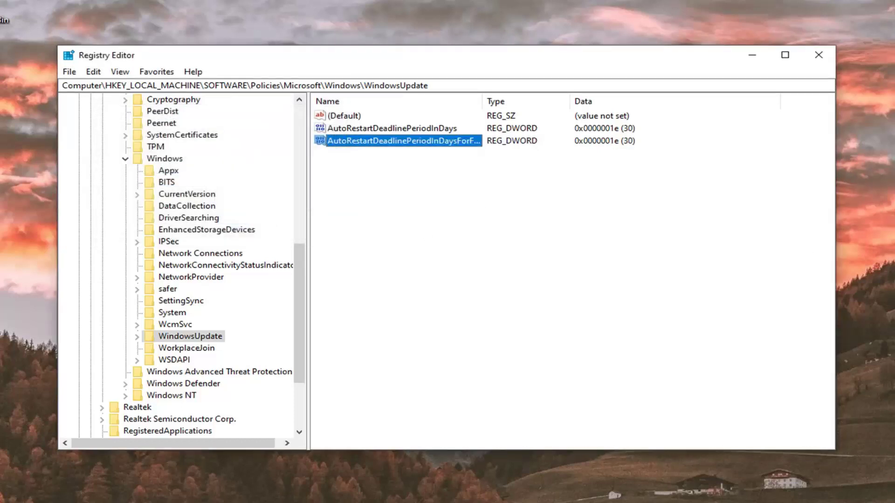
- Collapse the Windows, Microsoft, Policies and SOFTWARE keys in the Registry Editor tree
left_click_drag(302, 327, 258, 260)
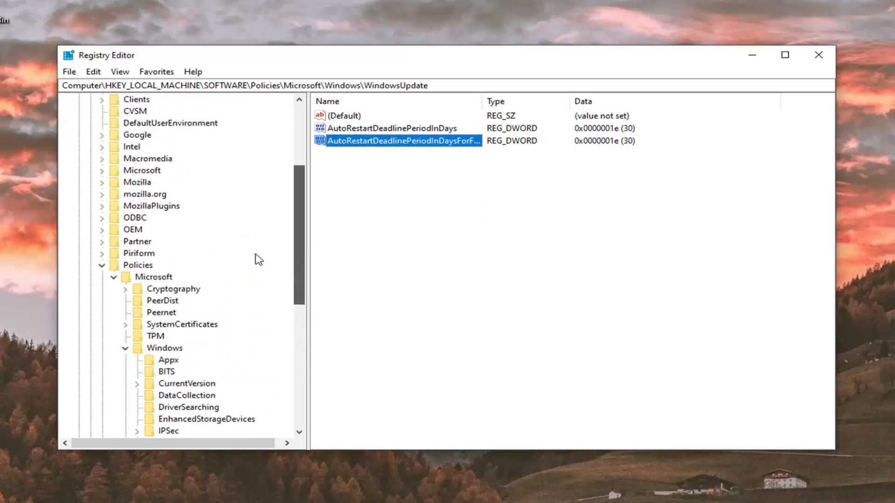
left_click(125, 348)
left_click(114, 277)
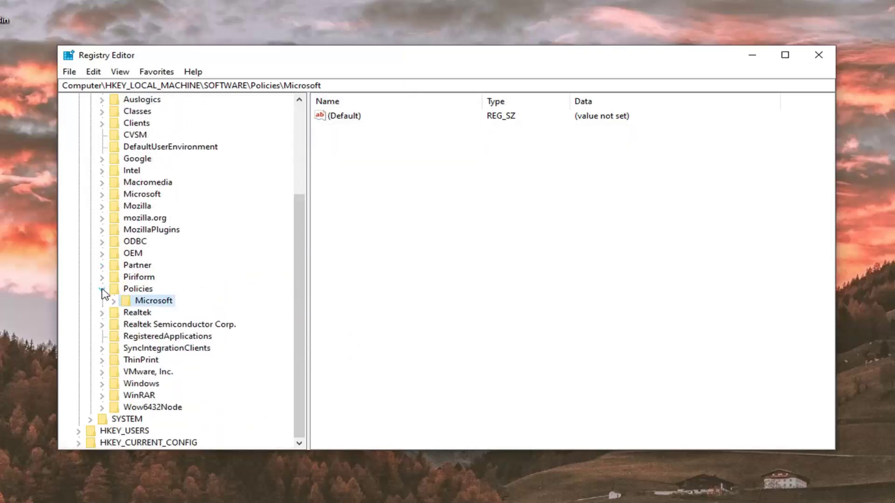
left_click(102, 289)
scroll(98, 261, "up", 4)
left_click(90, 217)
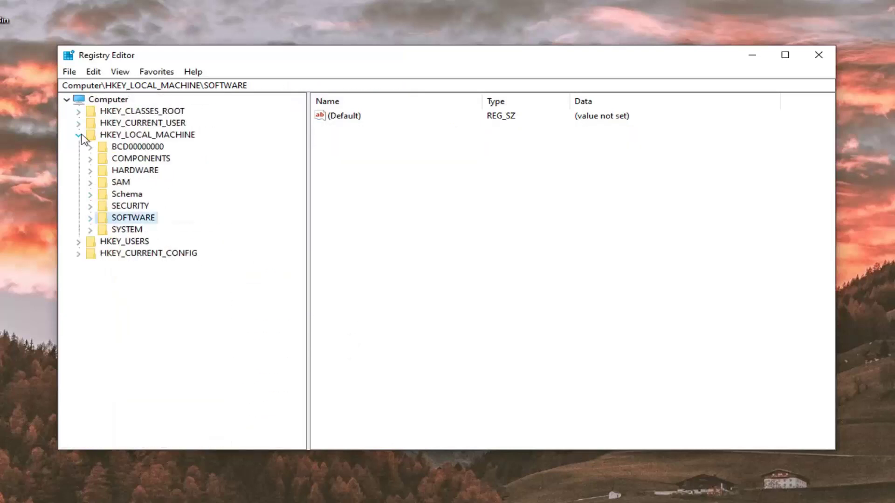